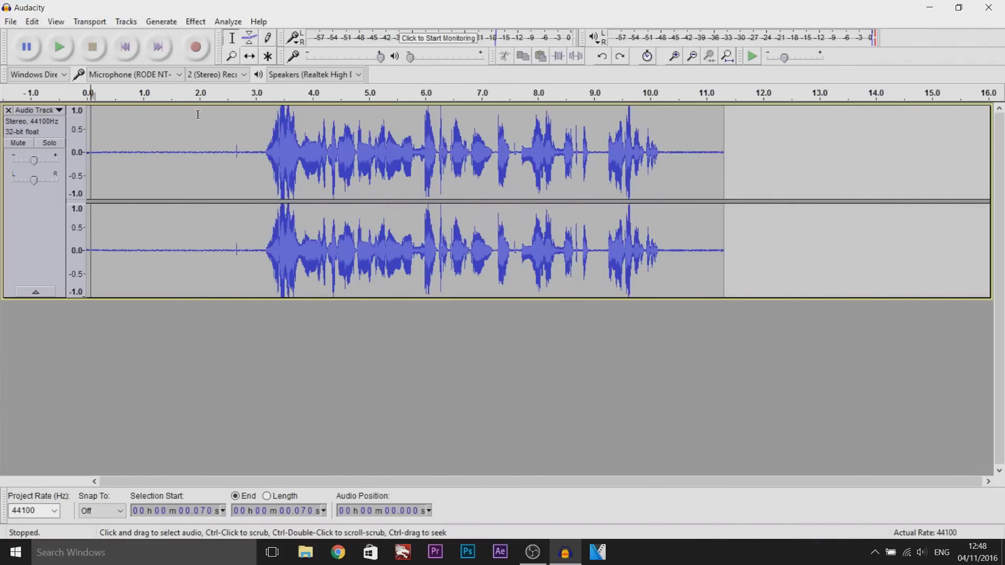
Play the recording, then select the silent first 2.5 seconds as the noise sample.
{"action": "left_click", "coordinate": [94, 95]}
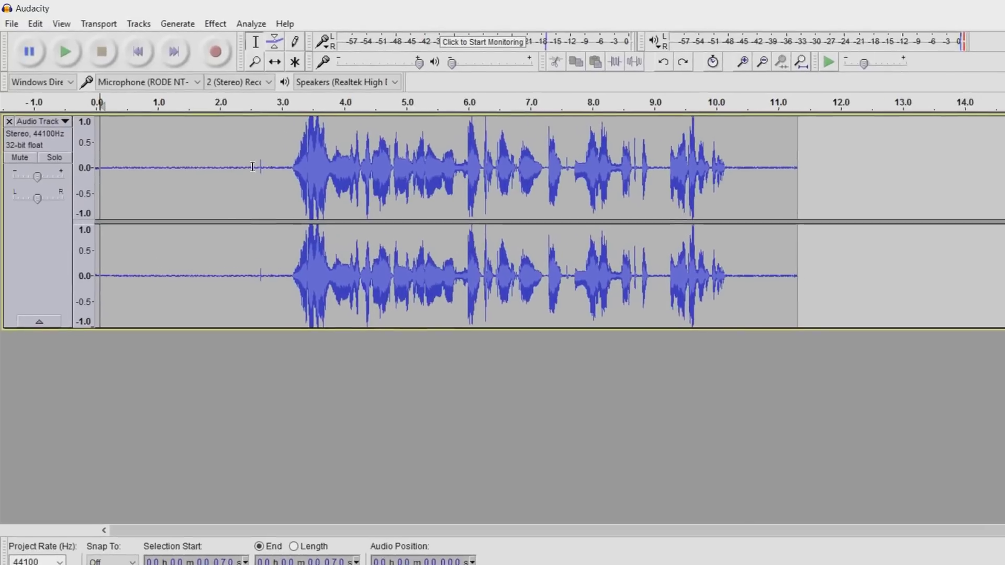
{"action": "left_click_drag", "start_coordinate": [253, 166], "coordinate": [97, 178]}
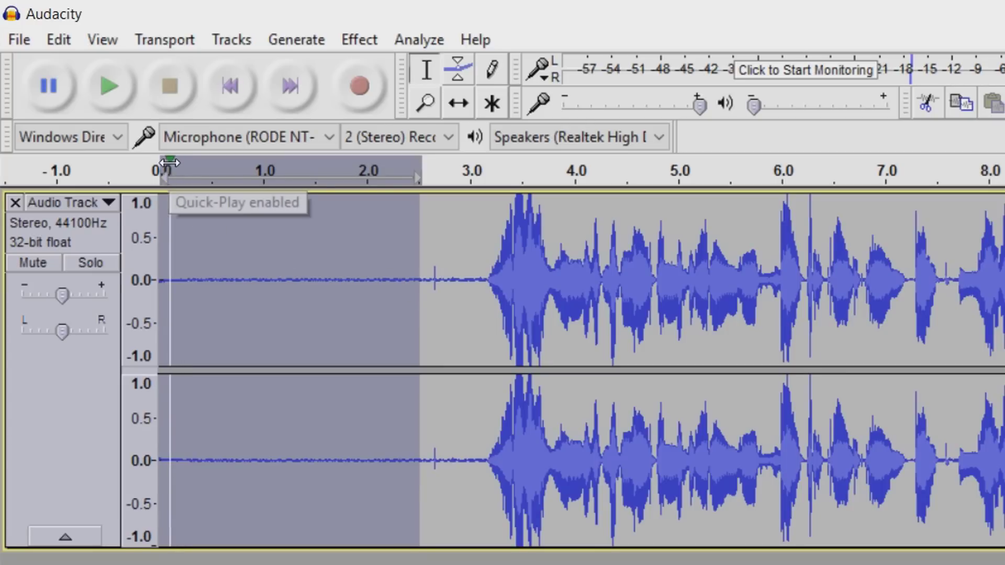
Capture a Noise Reduction noise profile from the selected silent opening.
{"action": "left_click", "coordinate": [232, 189]}
{"action": "left_click", "coordinate": [172, 102]}
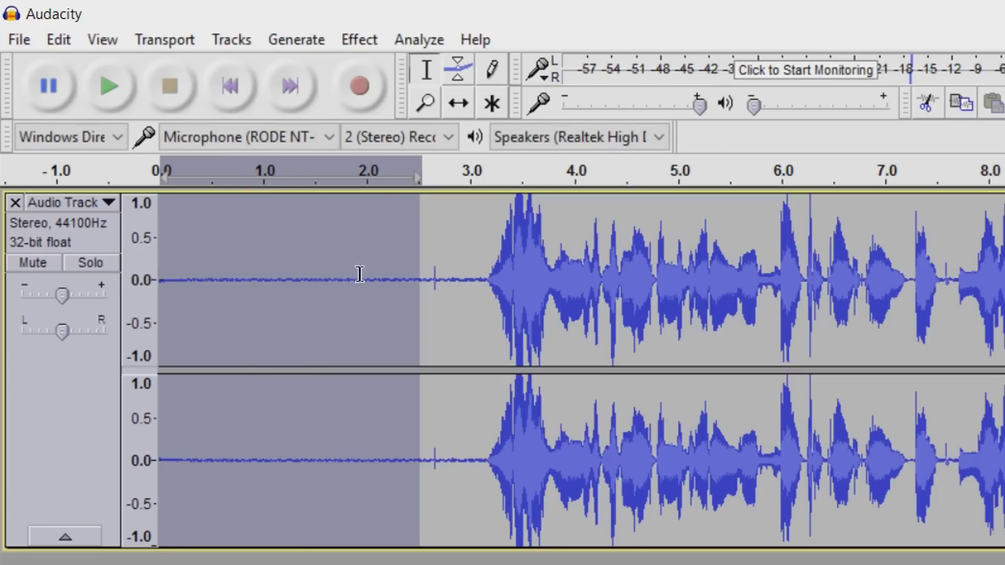
{"action": "left_click", "coordinate": [360, 39]}
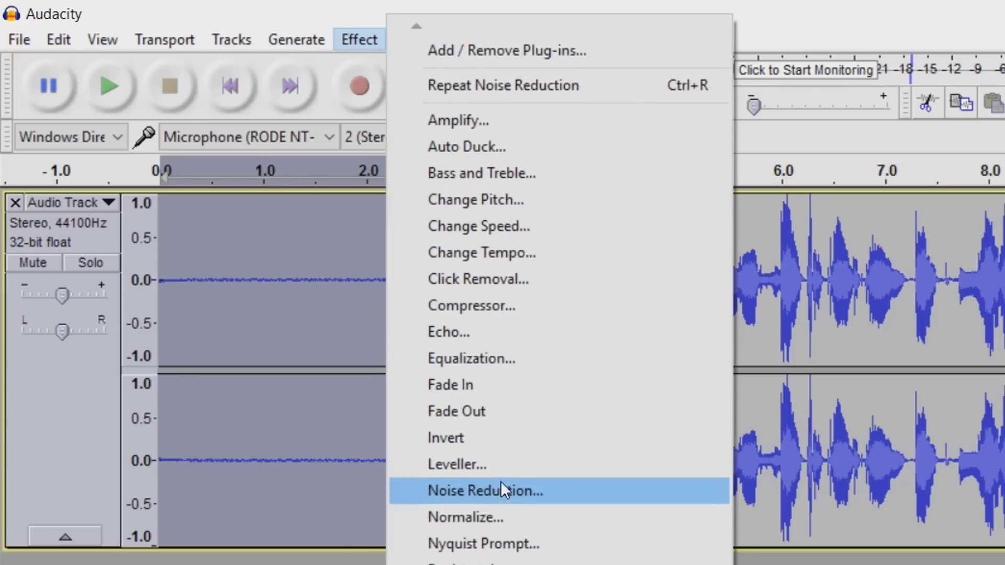
{"action": "left_click", "coordinate": [502, 490]}
{"action": "left_click", "coordinate": [903, 391]}
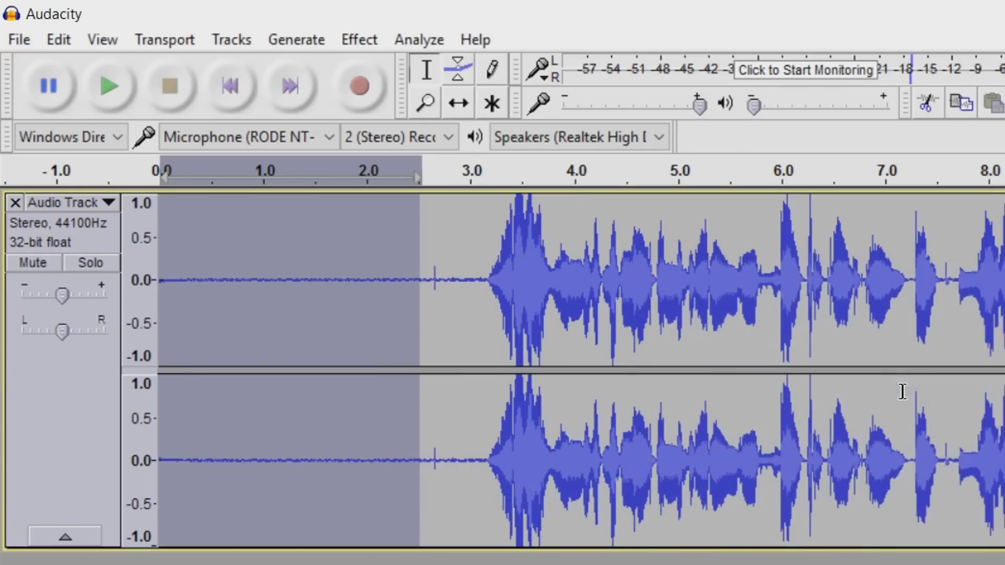
Apply Noise Reduction to the whole audio track.
{"action": "left_click", "coordinate": [79, 419]}
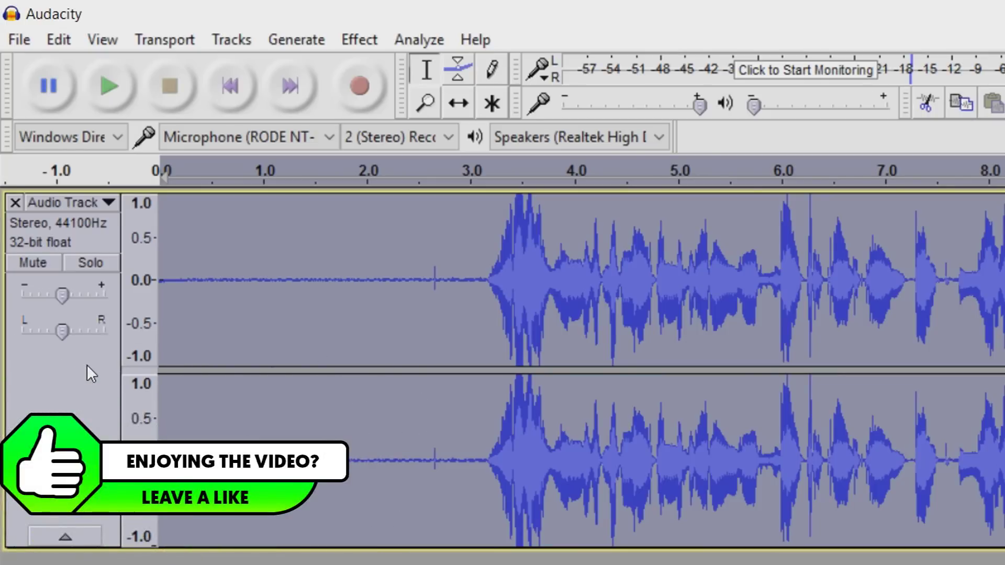
{"action": "left_click", "coordinate": [351, 38]}
{"action": "left_click", "coordinate": [498, 490]}
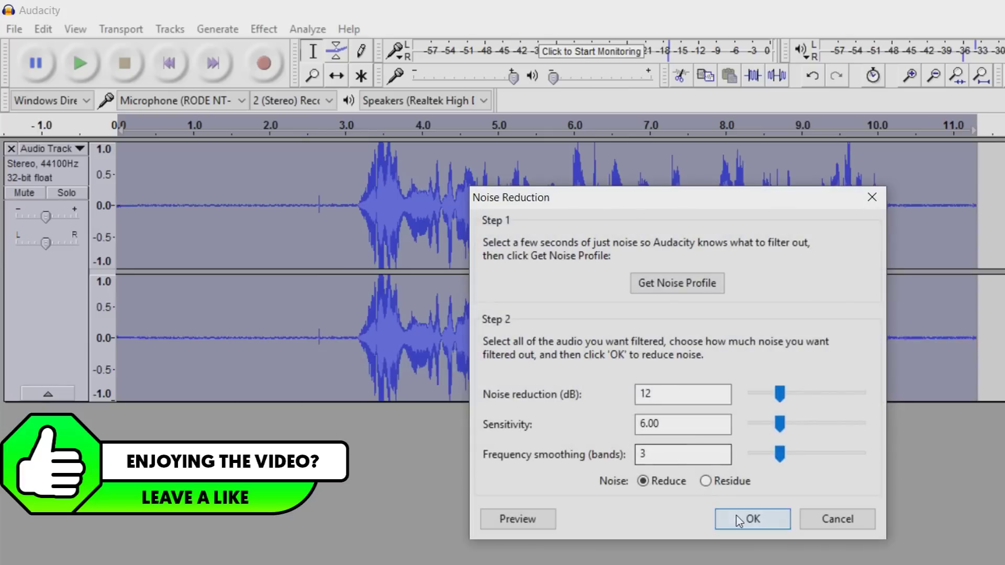
{"action": "left_click", "coordinate": [738, 519]}
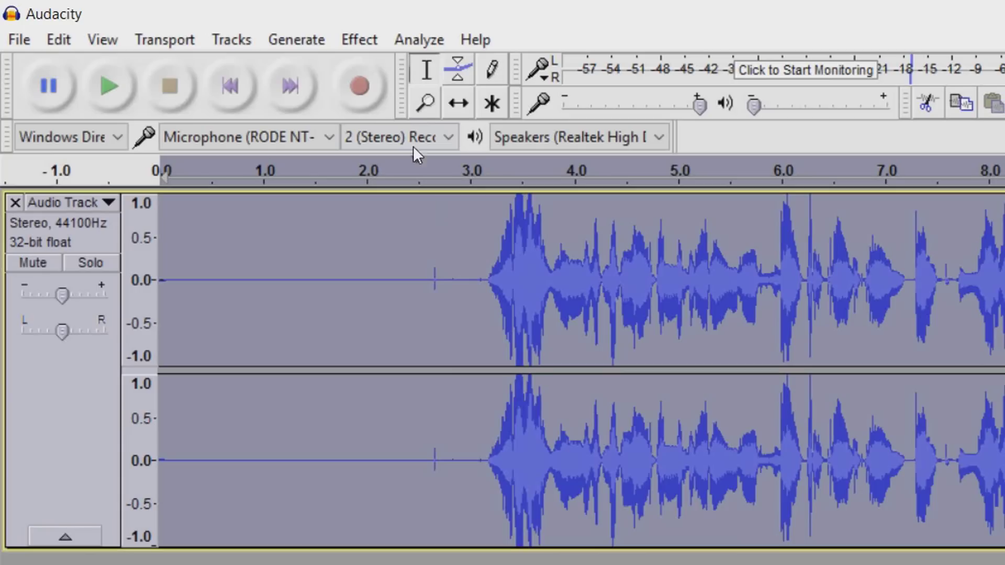
Normalize the noise-reduced track.
{"action": "left_click", "coordinate": [357, 48]}
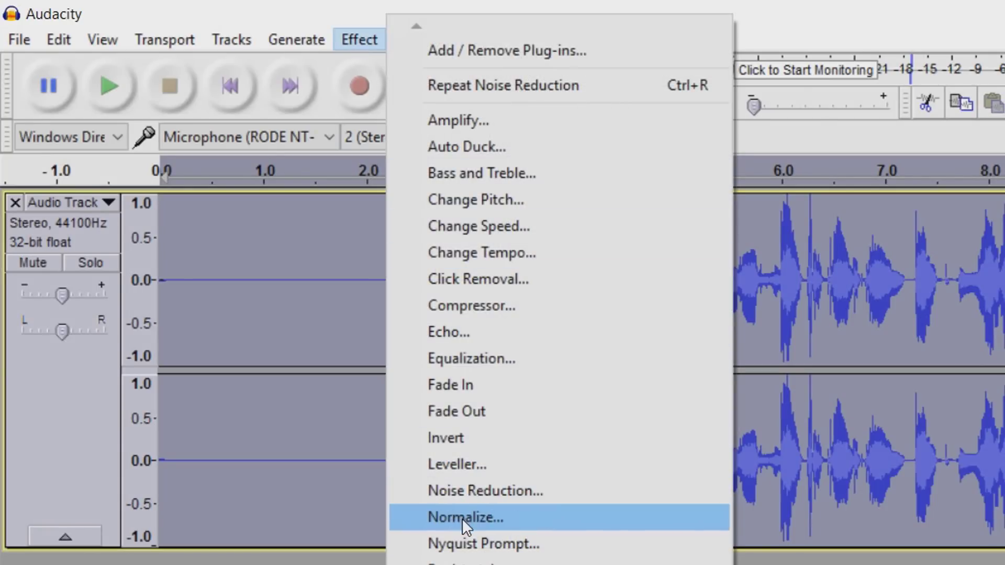
{"action": "left_click", "coordinate": [462, 517]}
{"action": "left_click", "coordinate": [731, 418]}
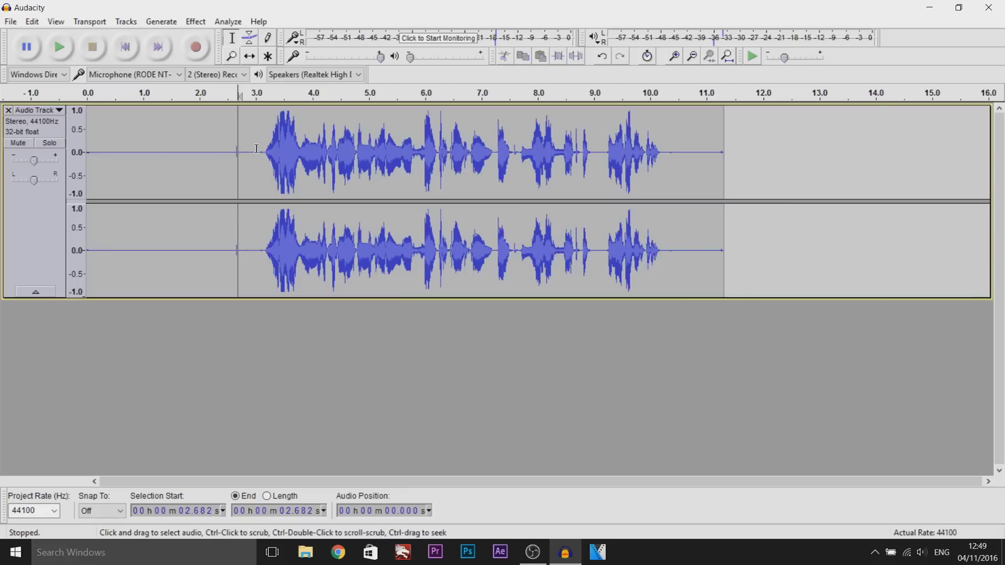
Delete the silent first 3 seconds so speech starts at zero.
{"action": "left_click_drag", "start_coordinate": [256, 149], "coordinate": [85, 162]}
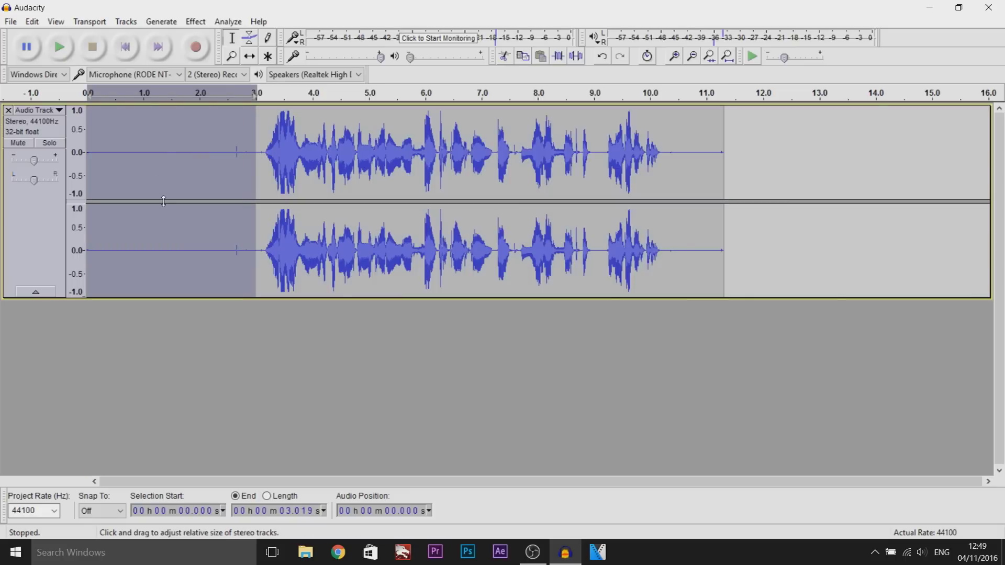
{"action": "key", "text": "Delete"}
{"action": "left_click", "coordinate": [38, 235]}
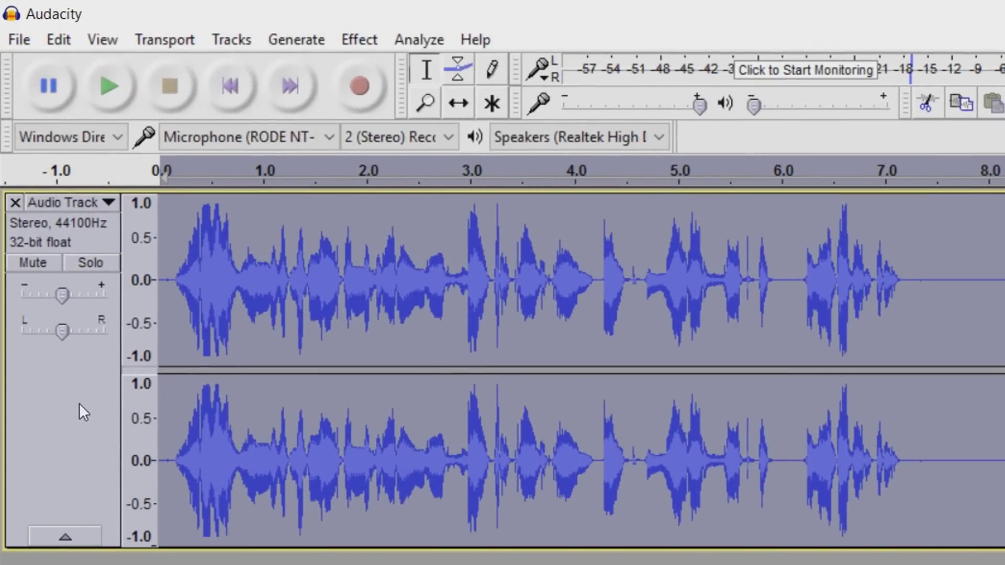
In Change Pitch, set F9 to E9 for a -7% (−1.26 semitone) pitch drop.
{"action": "left_click", "coordinate": [327, 34]}
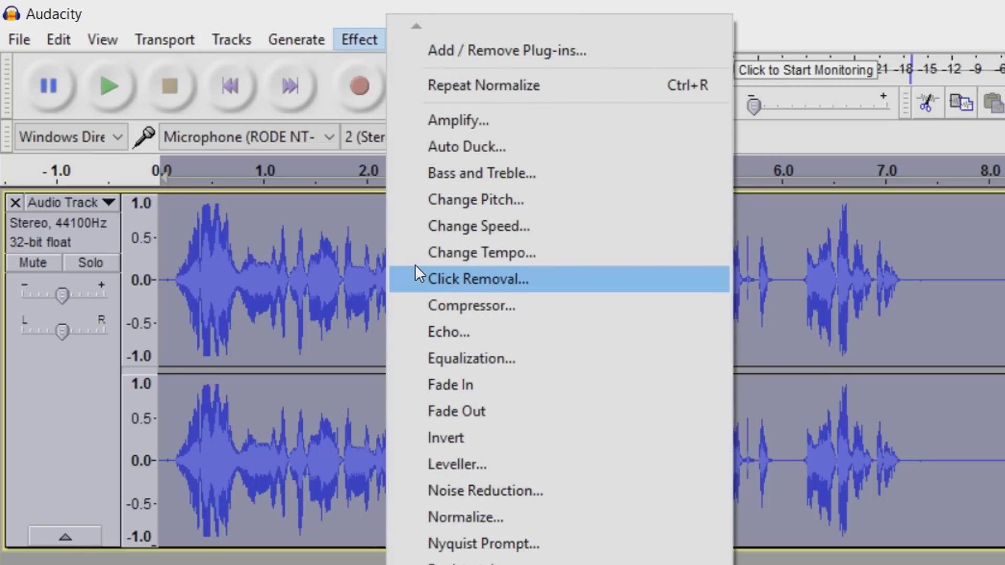
{"action": "left_click", "coordinate": [491, 195]}
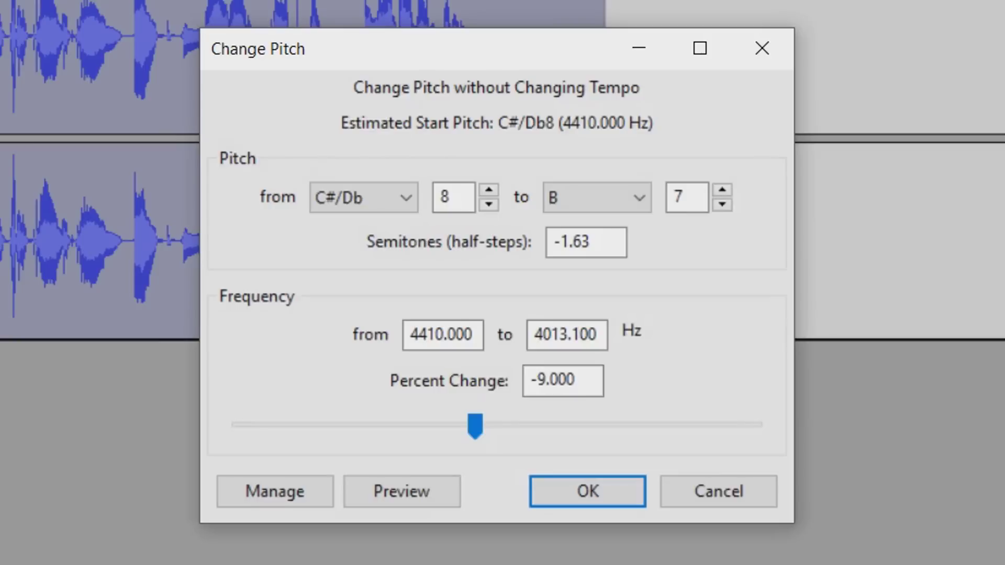
{"action": "left_click", "coordinate": [361, 201]}
{"action": "left_click", "coordinate": [358, 319]}
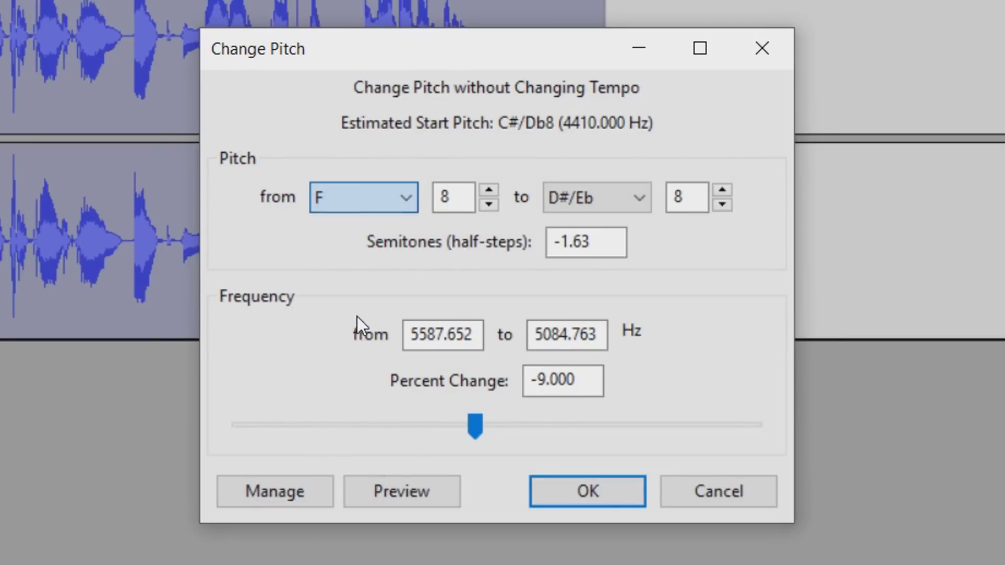
{"action": "left_click", "coordinate": [596, 204]}
{"action": "left_click", "coordinate": [580, 326]}
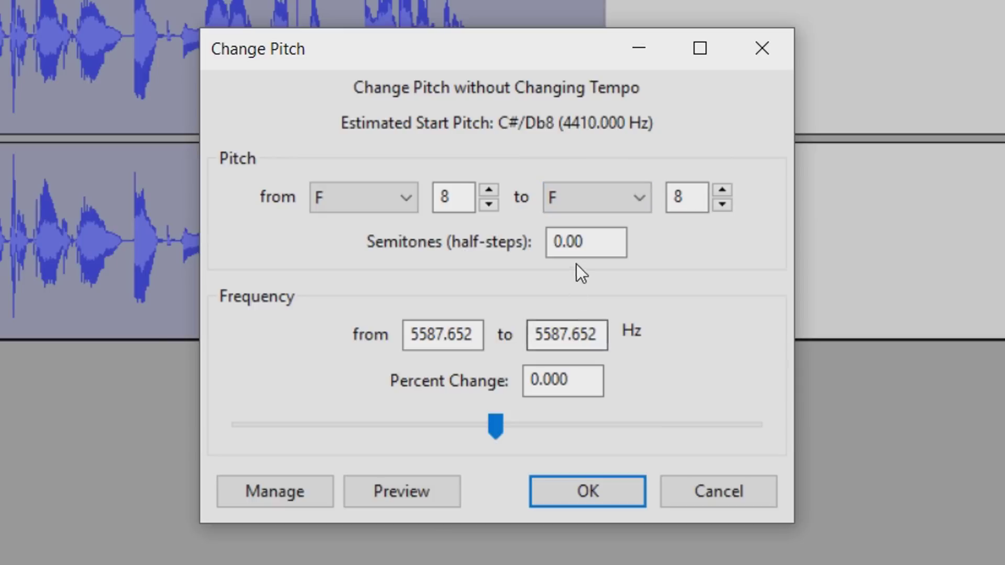
{"action": "left_click", "coordinate": [489, 191]}
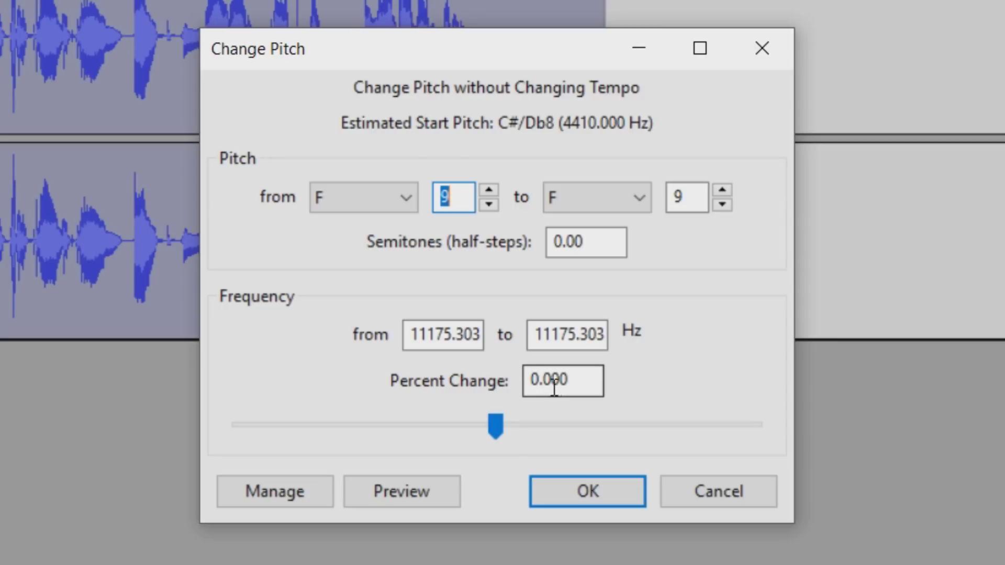
{"action": "left_click_drag", "start_coordinate": [497, 428], "coordinate": [477, 422]}
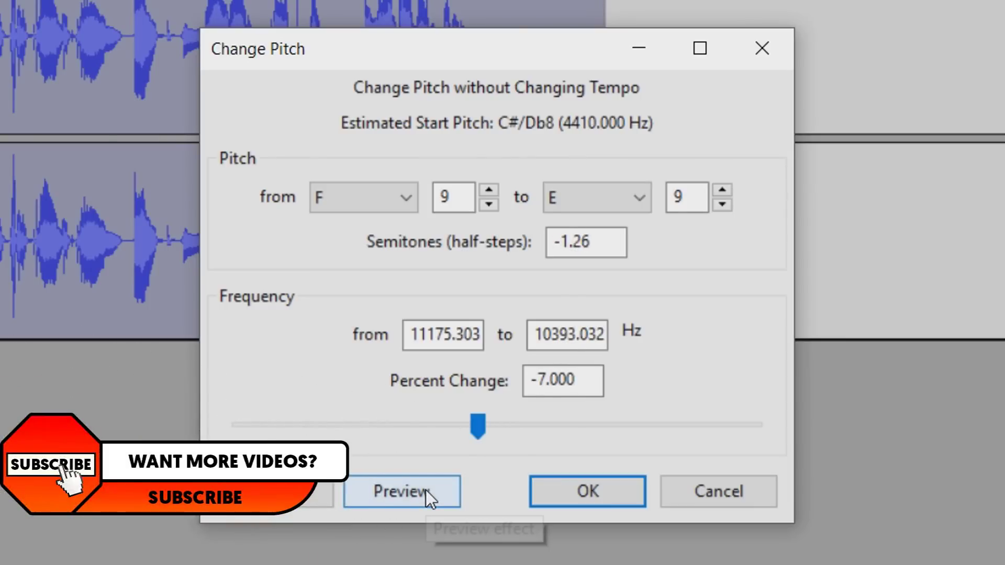
Preview the voice at progressively lower pitch settings of -13% and -15%.
{"action": "left_click", "coordinate": [425, 490]}
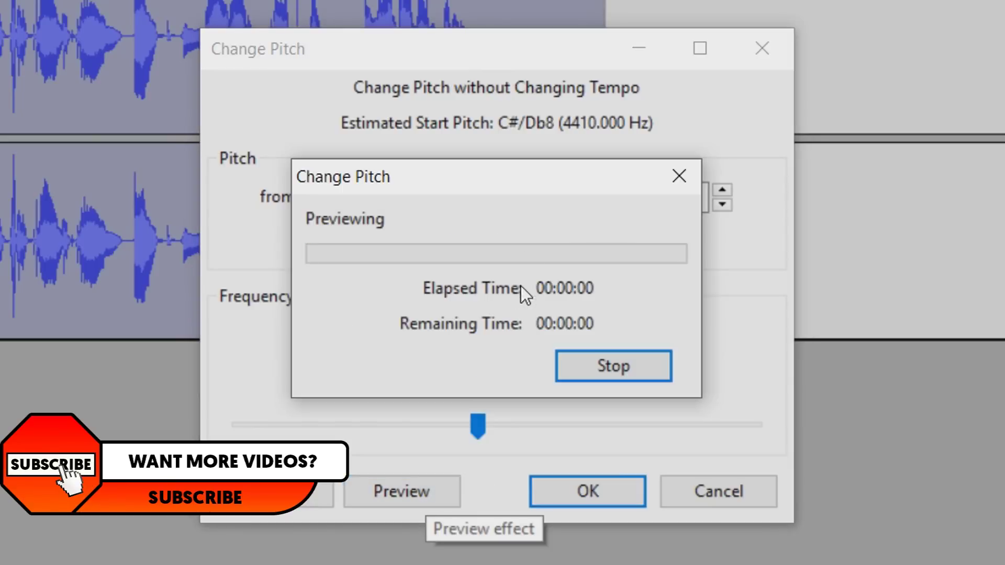
{"action": "left_click", "coordinate": [634, 372]}
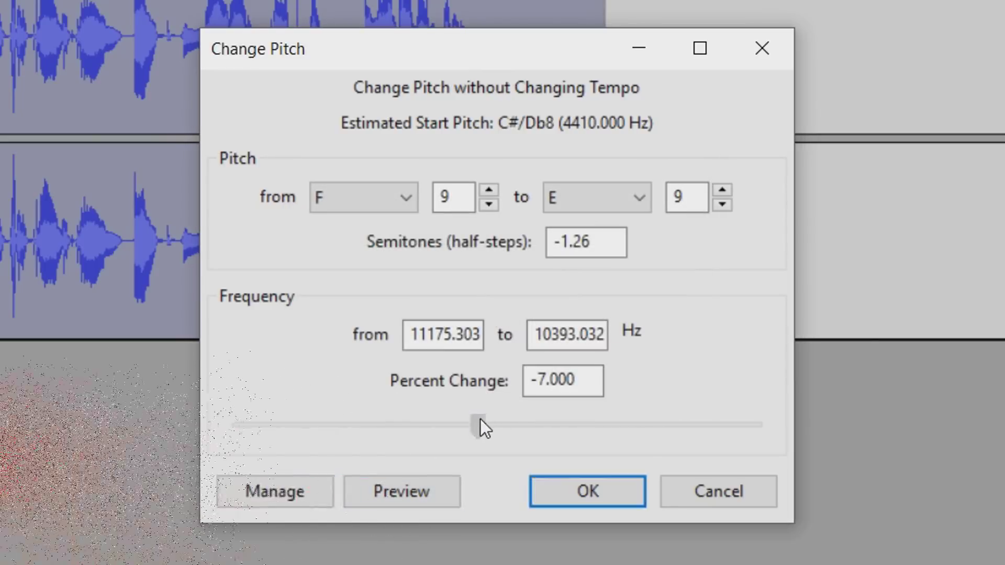
{"action": "left_click_drag", "start_coordinate": [480, 419], "coordinate": [464, 420]}
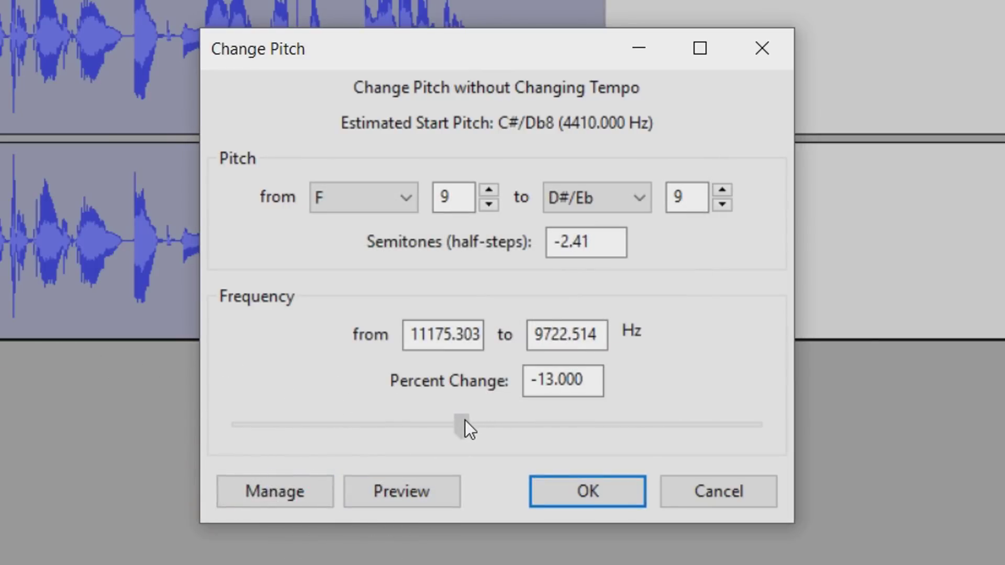
{"action": "left_click", "coordinate": [433, 490]}
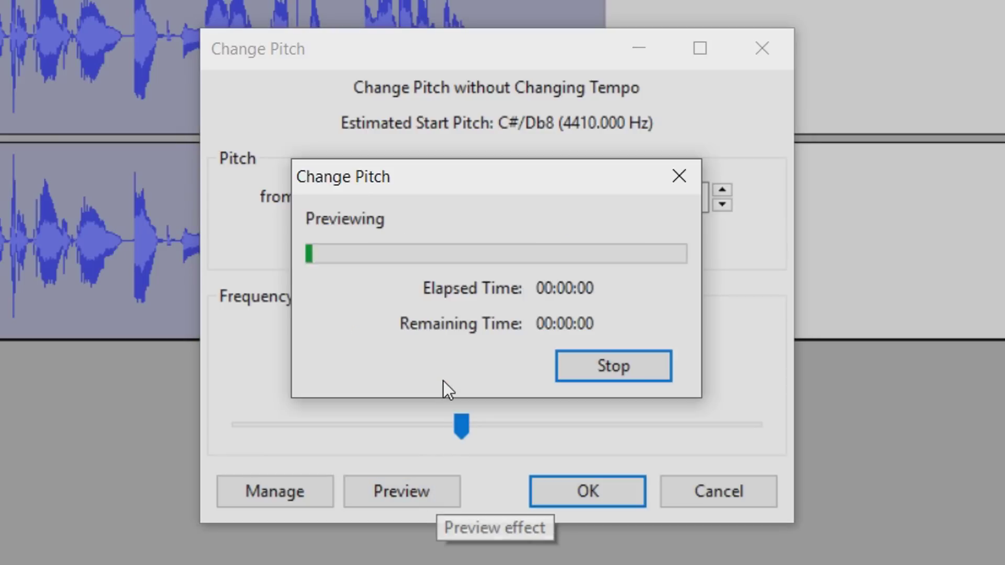
{"action": "left_click", "coordinate": [593, 370]}
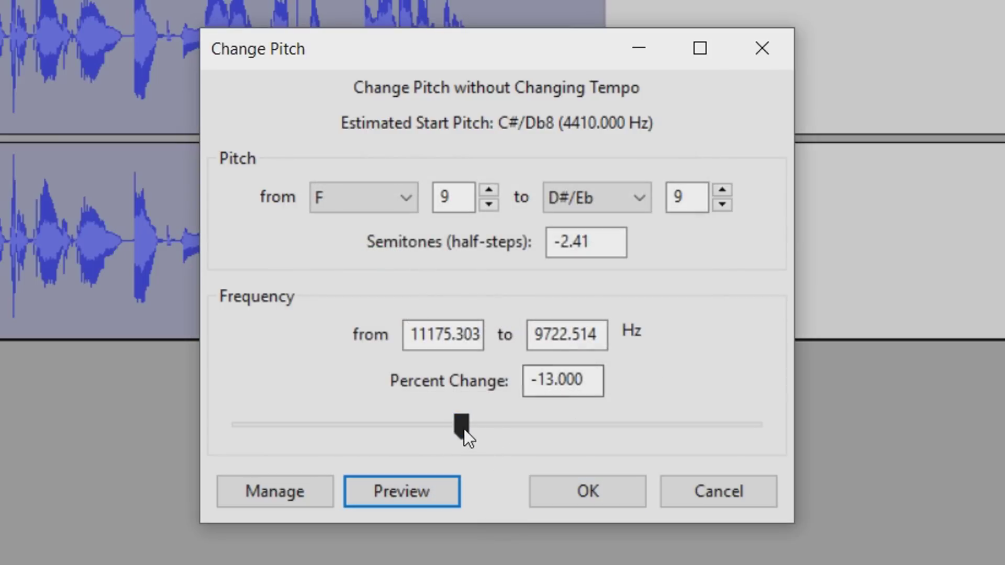
{"action": "left_click_drag", "start_coordinate": [463, 429], "coordinate": [456, 429]}
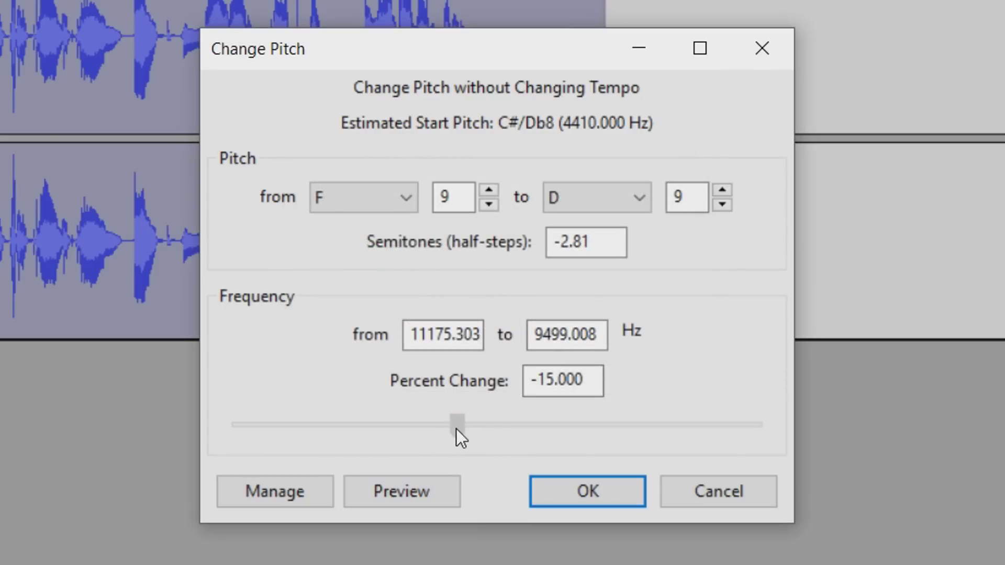
{"action": "left_click", "coordinate": [435, 501]}
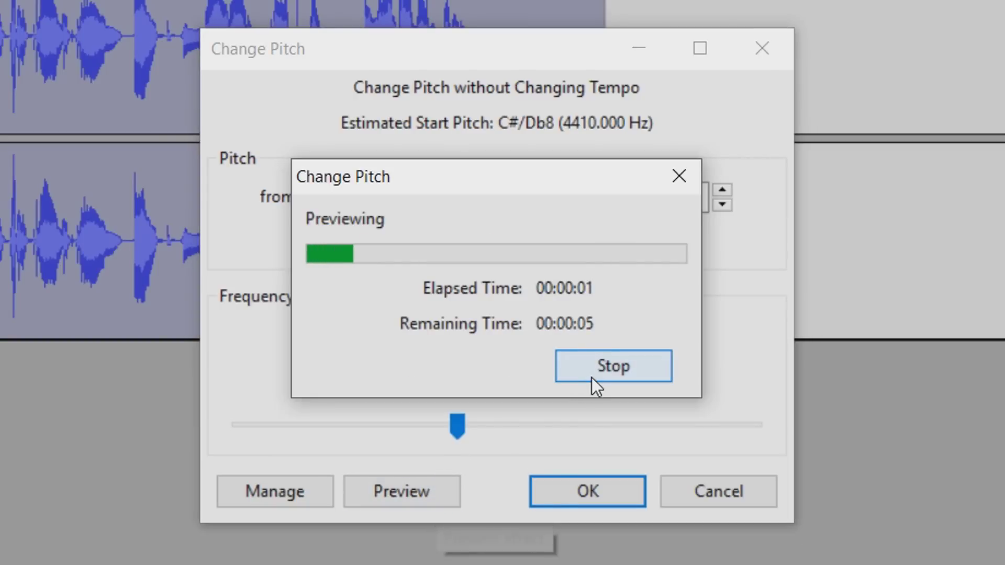
{"action": "left_click", "coordinate": [594, 374]}
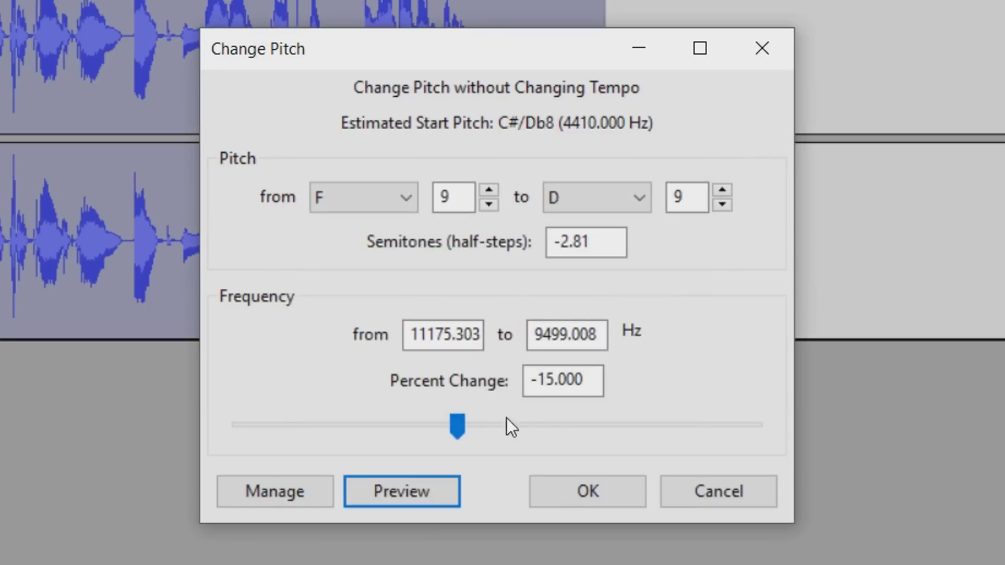
Set the pitch to -19% (F9 to C#/Db9), preview it, and apply.
{"action": "left_click_drag", "start_coordinate": [470, 425], "coordinate": [444, 464]}
{"action": "left_click", "coordinate": [440, 492]}
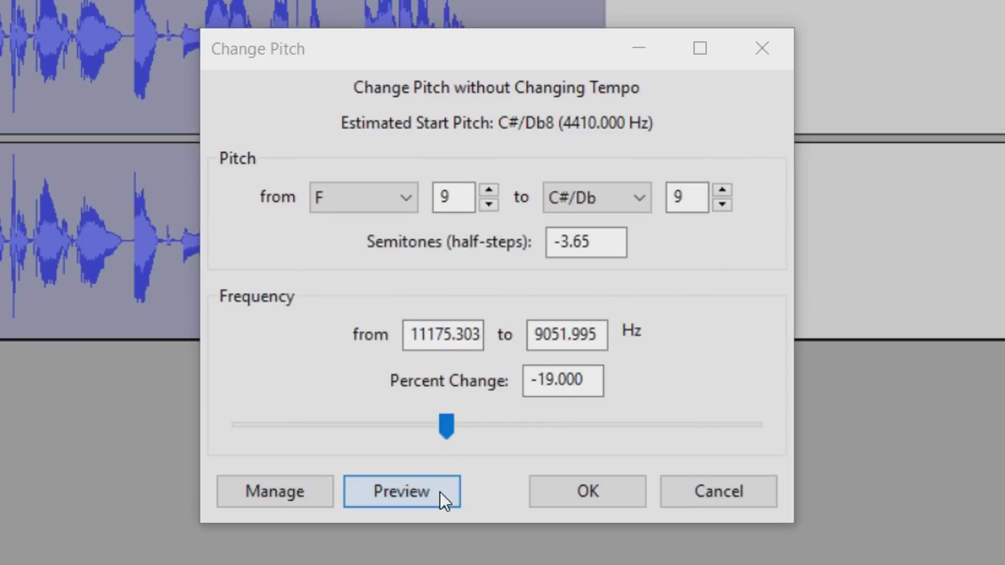
{"action": "left_click", "coordinate": [592, 375]}
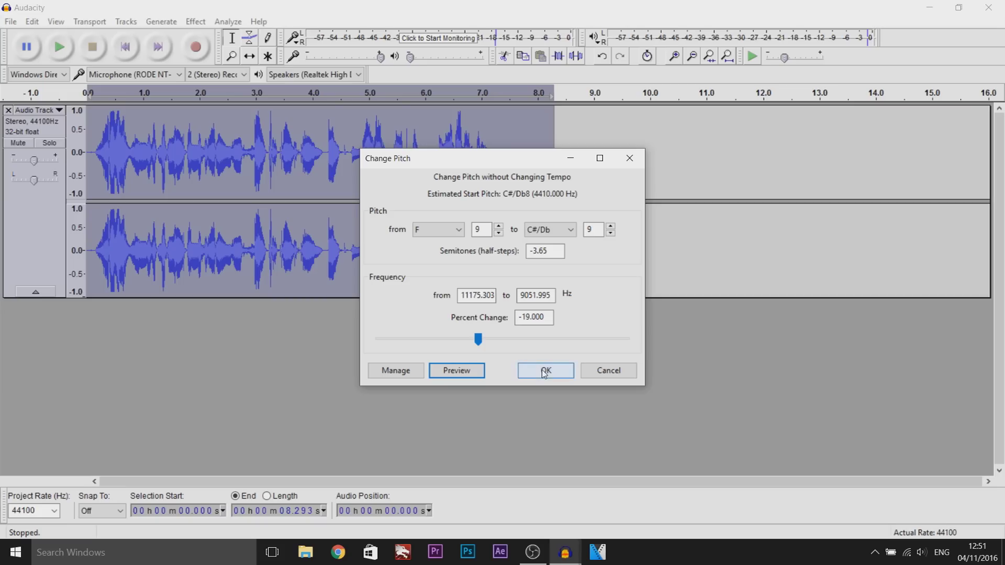
{"action": "left_click", "coordinate": [545, 371]}
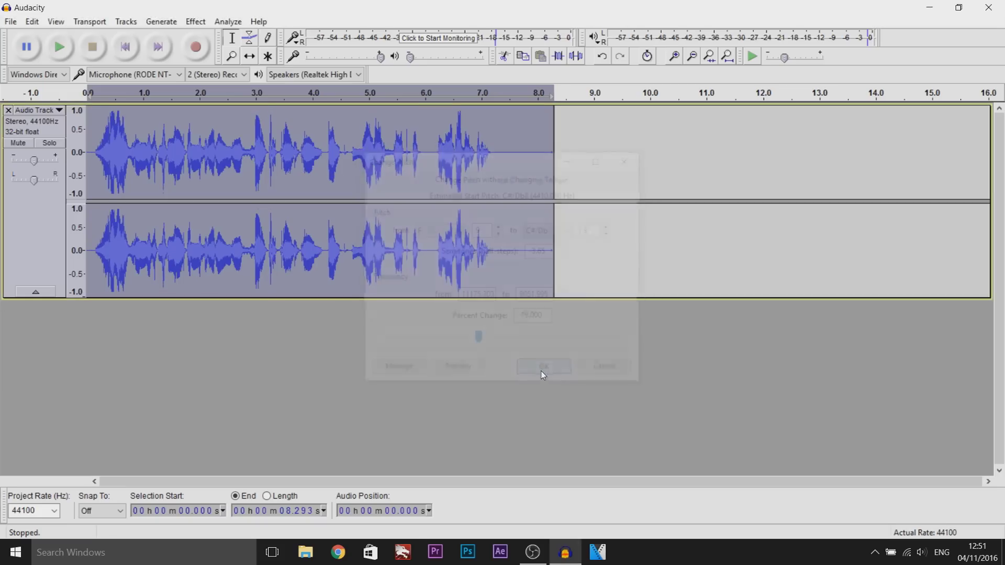
Apply the Bass Boost equalization curve (+9 dB below 100 Hz) to the voice track.
{"action": "left_click", "coordinate": [204, 22]}
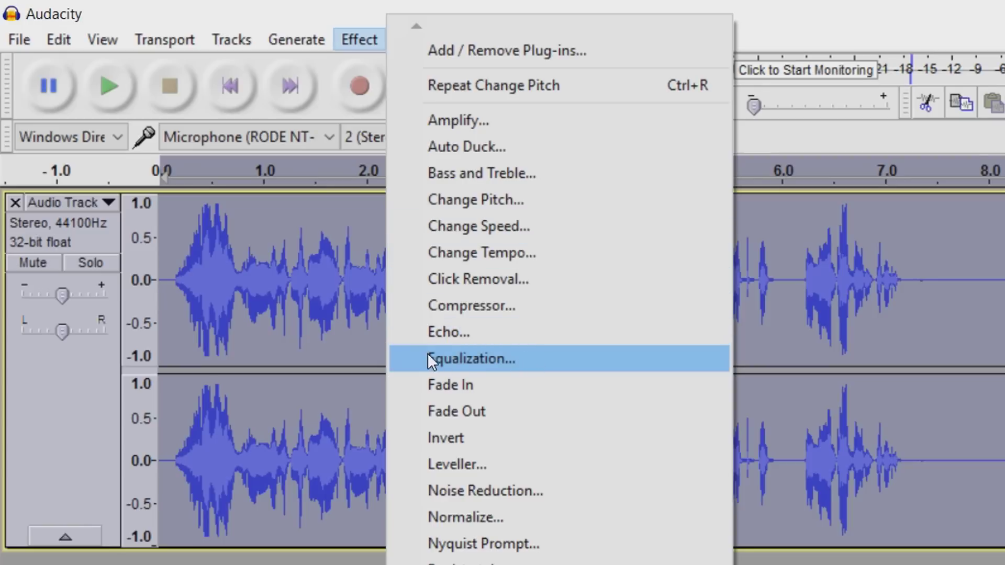
{"action": "left_click", "coordinate": [514, 357]}
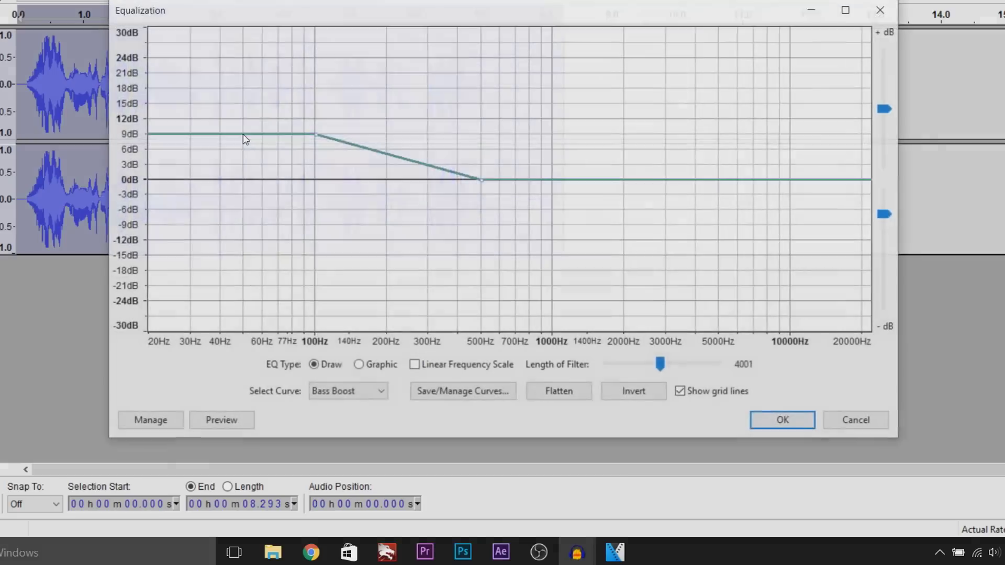
{"action": "left_click", "coordinate": [323, 392]}
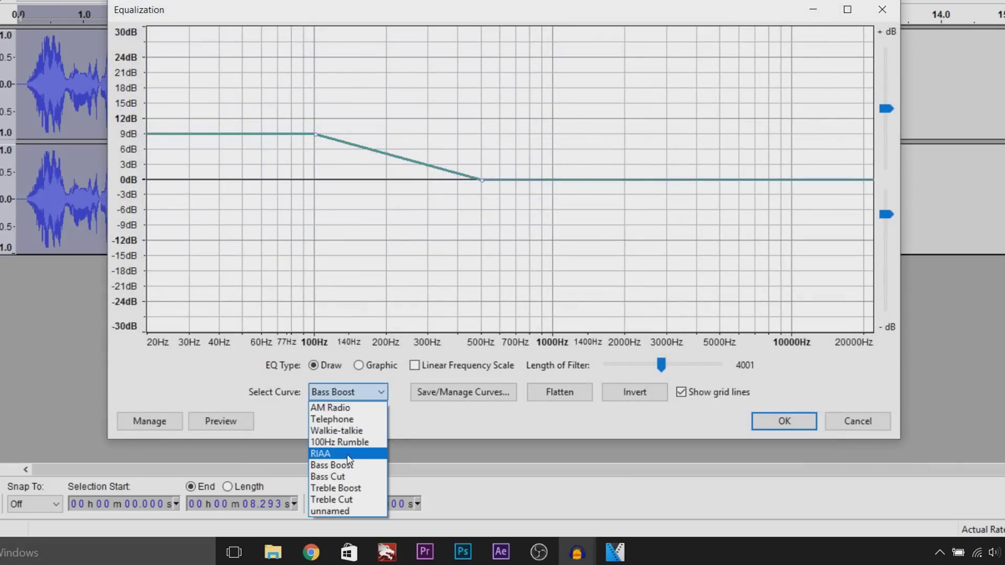
{"action": "left_click", "coordinate": [348, 465]}
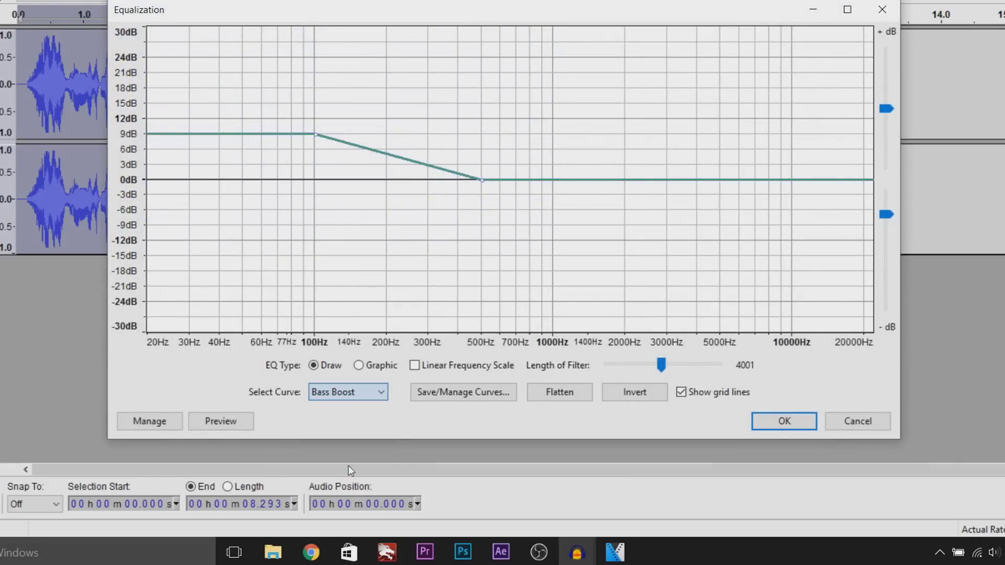
{"action": "left_click", "coordinate": [783, 421]}
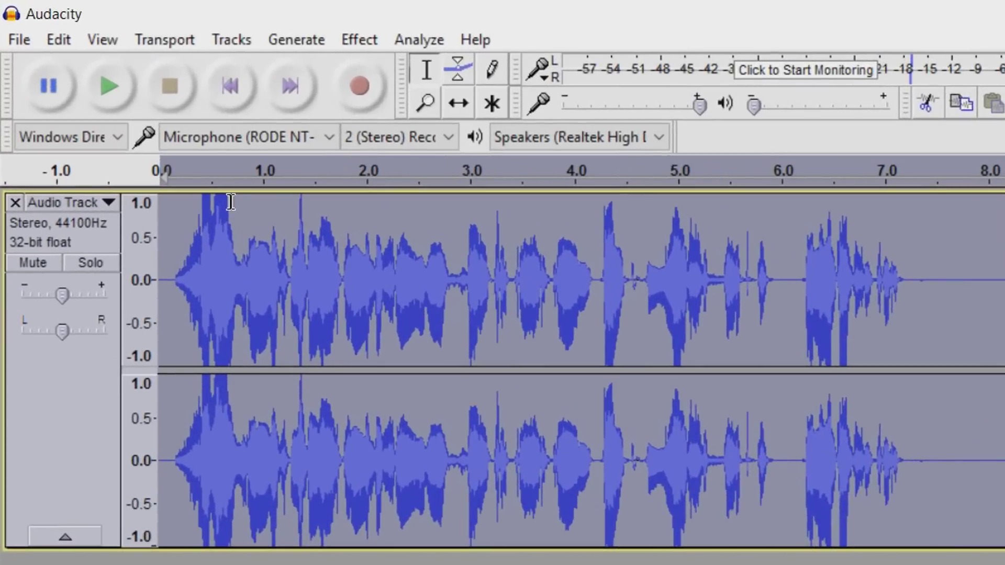
Normalize the bass-boosted track and play it back to check the result.
{"action": "left_click", "coordinate": [347, 39]}
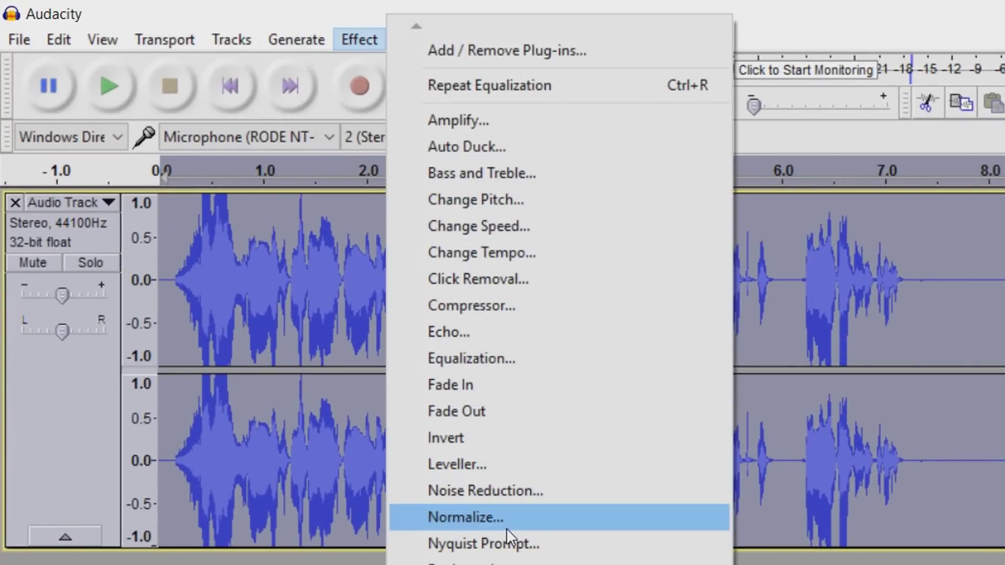
{"action": "left_click", "coordinate": [507, 526]}
{"action": "left_click", "coordinate": [840, 476]}
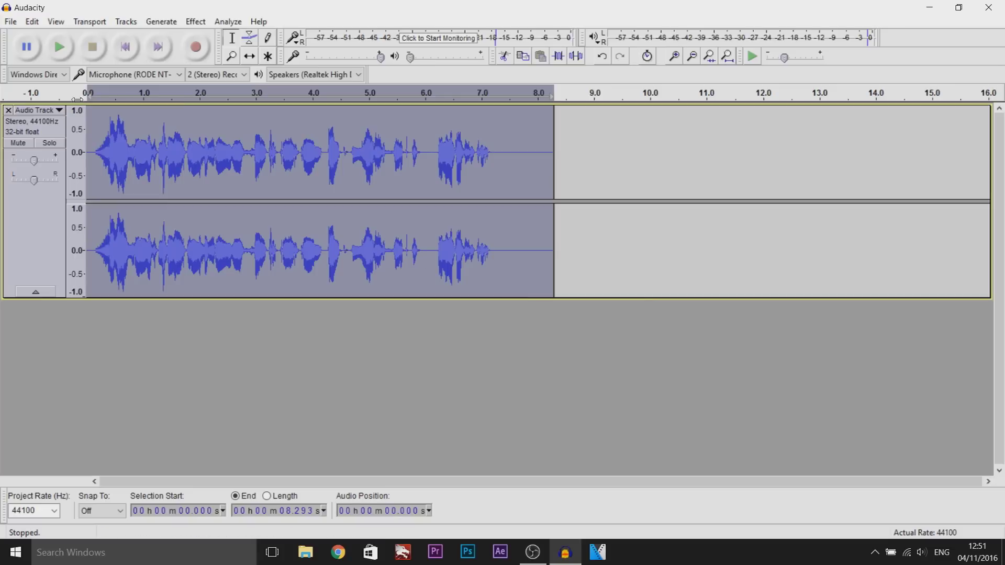
{"action": "key", "text": "space"}
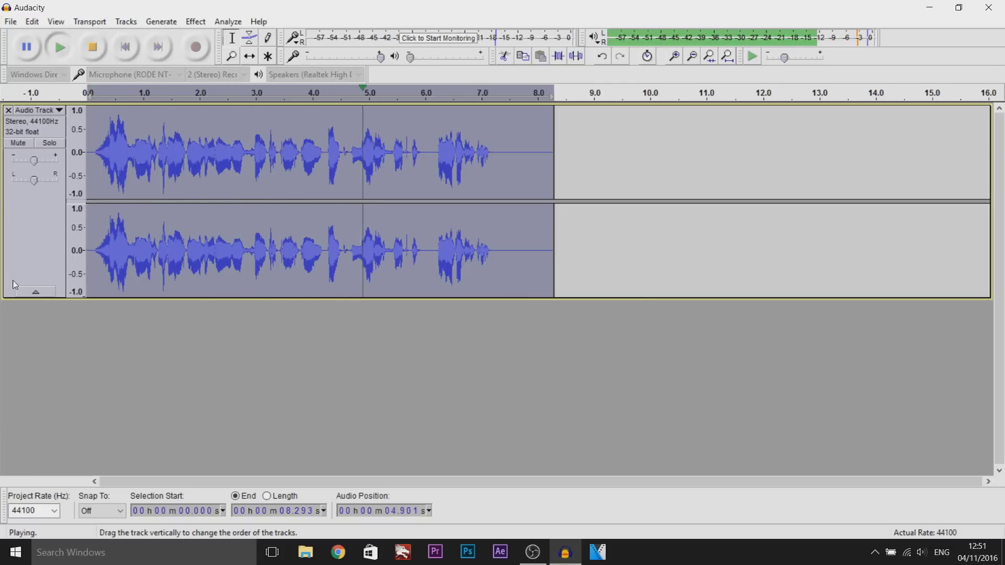
{"action": "left_click", "coordinate": [88, 54]}
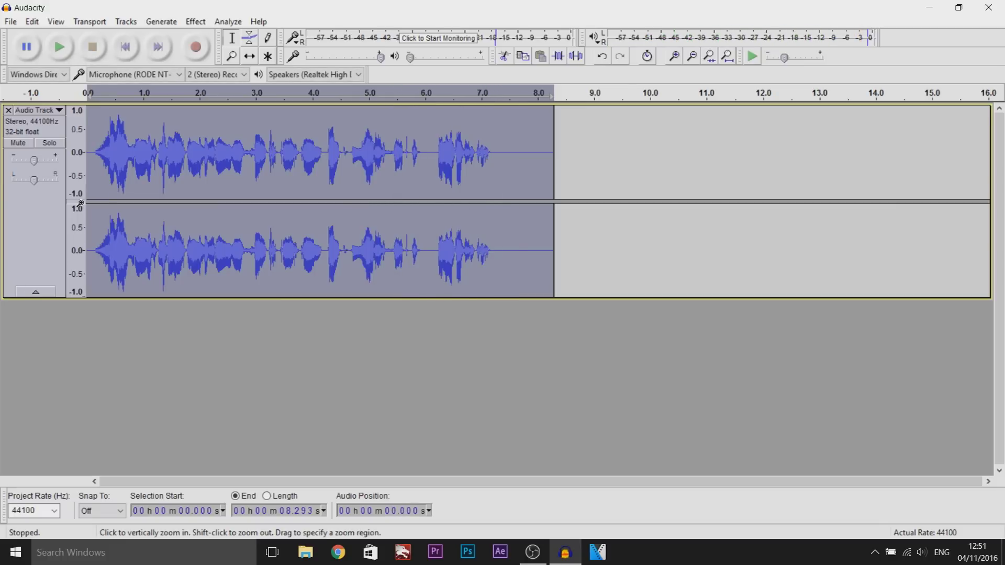